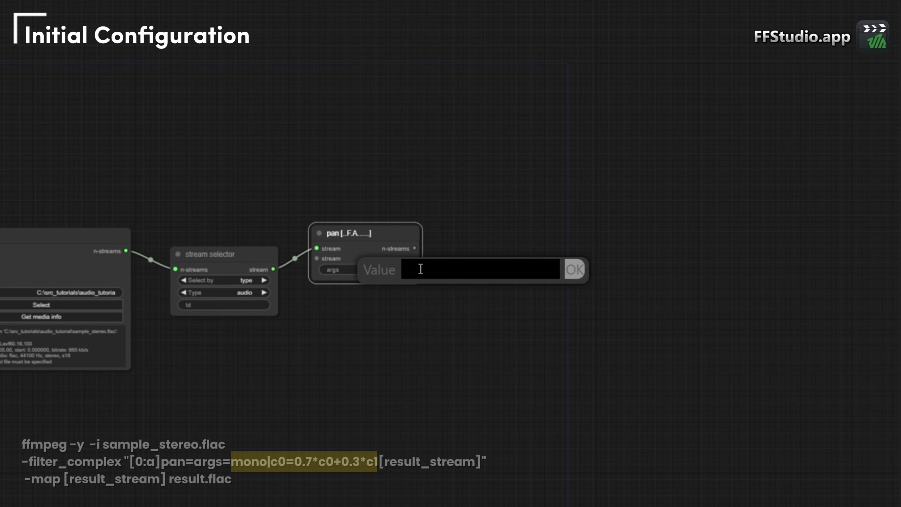
# - Set the pan filter's args to mono|c0=0.7*c0+0.3*c1
pyautogui.write('mono|c0')
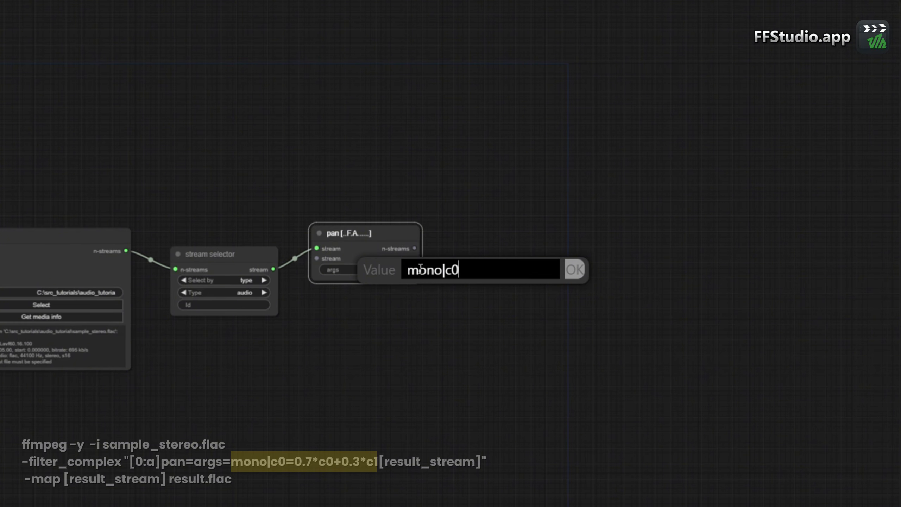
pyautogui.write('=')
pyautogui.write('0.7*c0+')
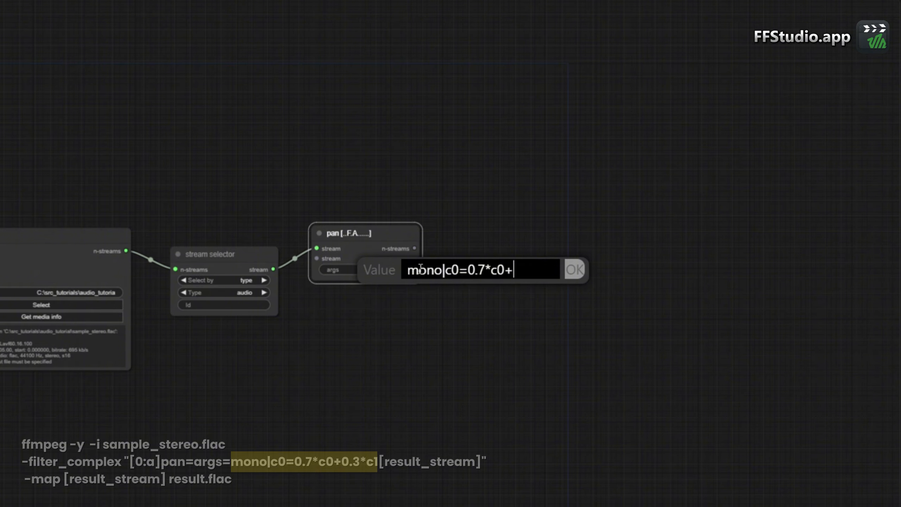
pyautogui.write('9')
pyautogui.press('BackSpace')
pyautogui.write('0')
pyautogui.write('.3')
pyautogui.write(')')
pyautogui.press('BackSpace')
pyautogui.write('*c1')
pyautogui.click(573, 272)
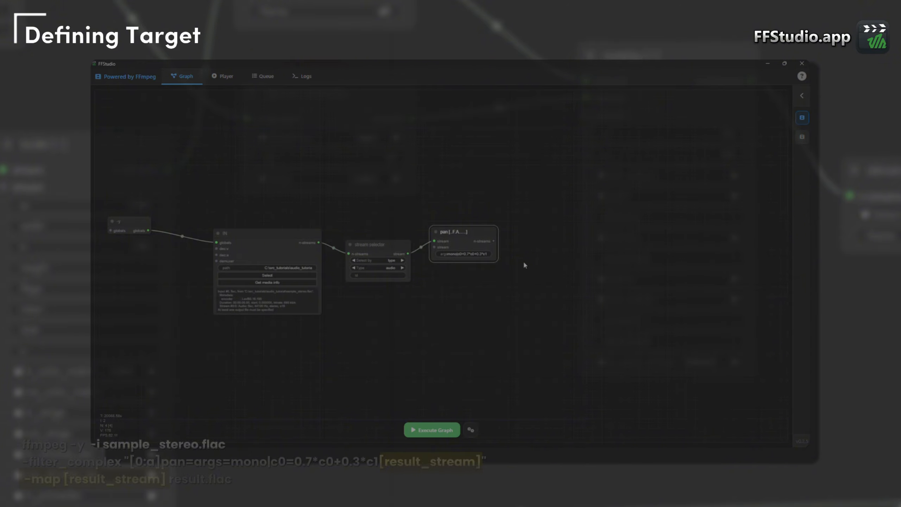
# - Add a second stream selector node to the graph after the pan node
pyautogui.rightClick(524, 265)
pyautogui.click(531, 262)
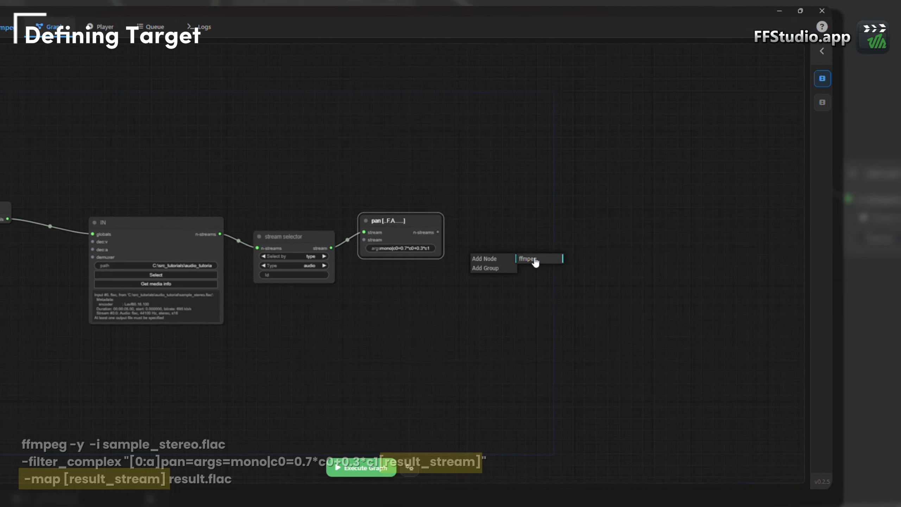
pyautogui.click(580, 266)
pyautogui.click(517, 334)
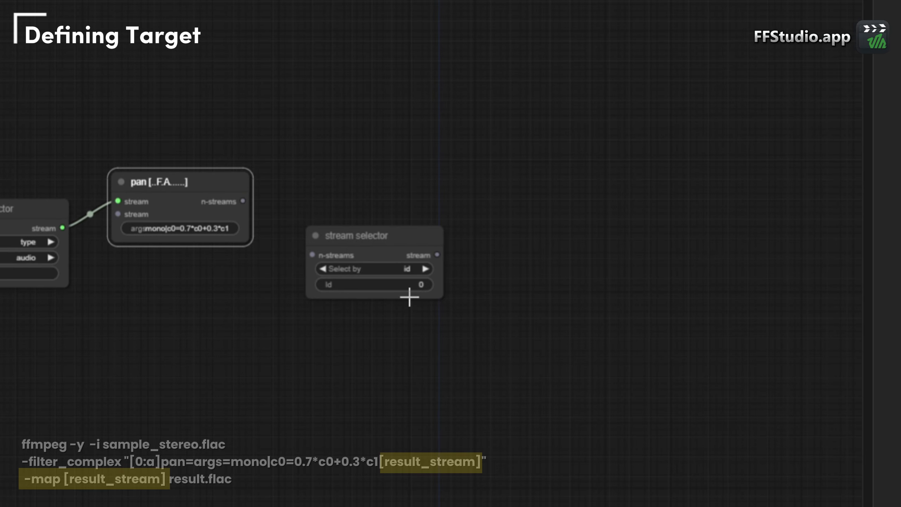
# - Set the new stream selector to select by name with result_stream, and connect the pan node's n-streams output to it
pyautogui.click(425, 269)
pyautogui.click(425, 268)
pyautogui.click(404, 284)
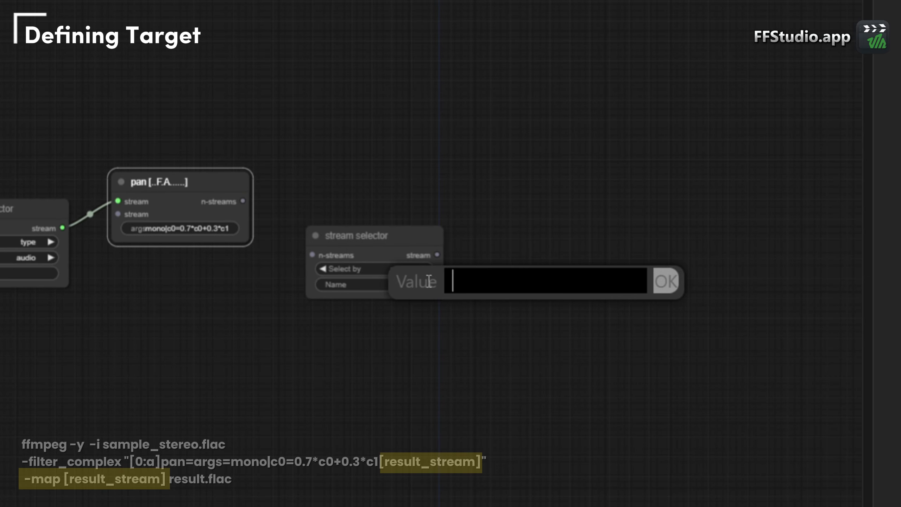
pyautogui.write('result_stream')
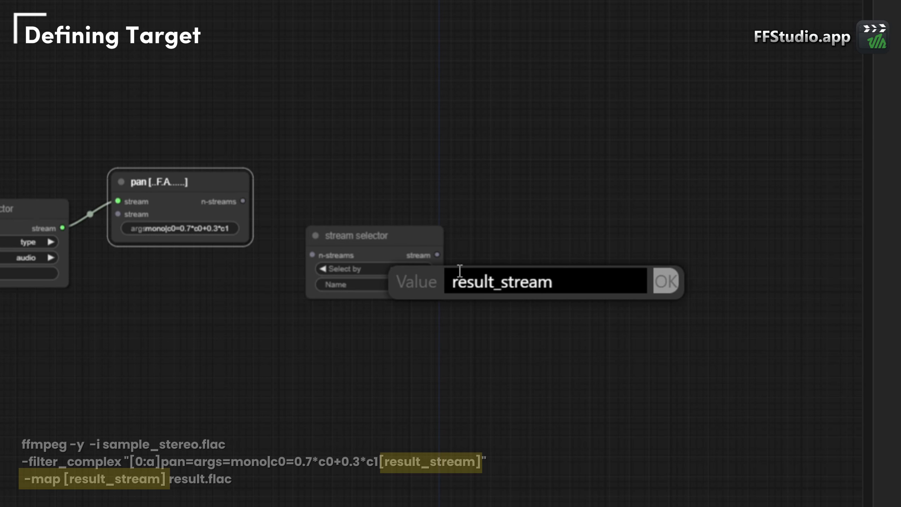
pyautogui.press('Return')
pyautogui.moveTo(413, 256); pyautogui.dragTo(431, 271)
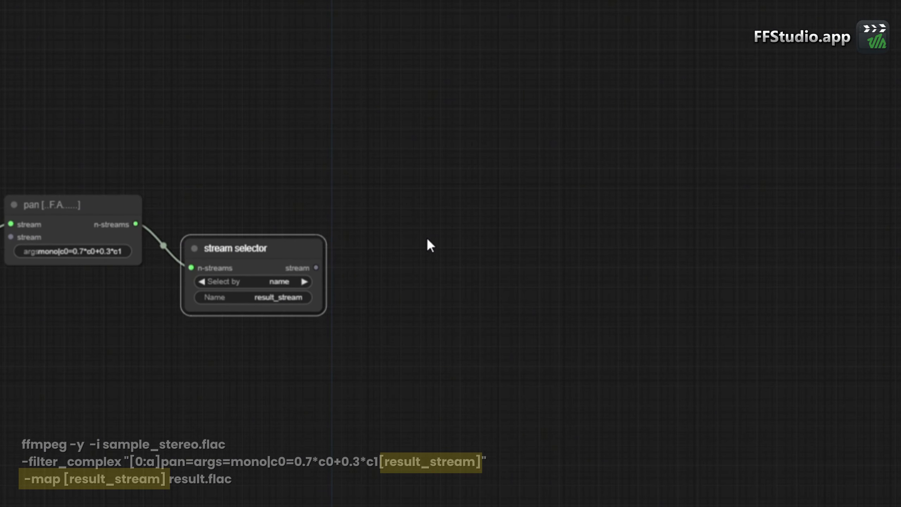
# - Add an OUT node to the graph after the result_stream selector
pyautogui.rightClick(406, 238)
pyautogui.click(418, 232)
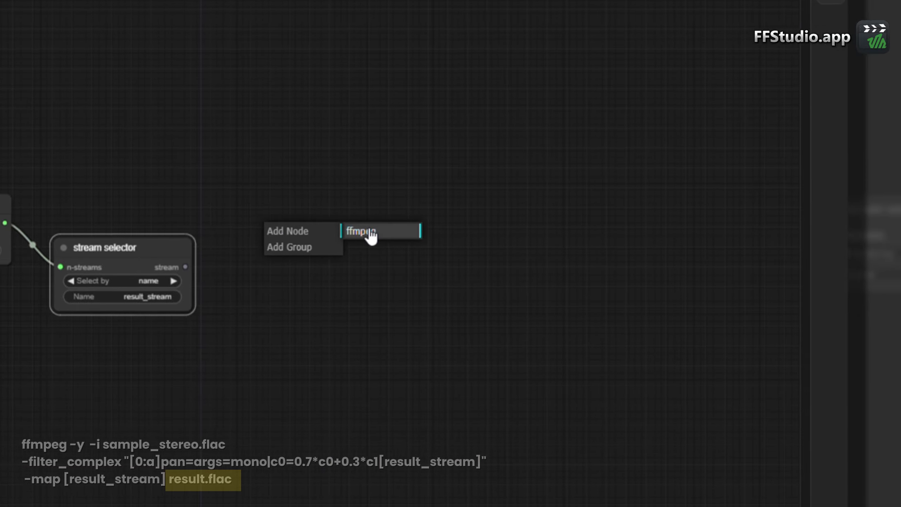
pyautogui.click(493, 231)
pyautogui.click(389, 357)
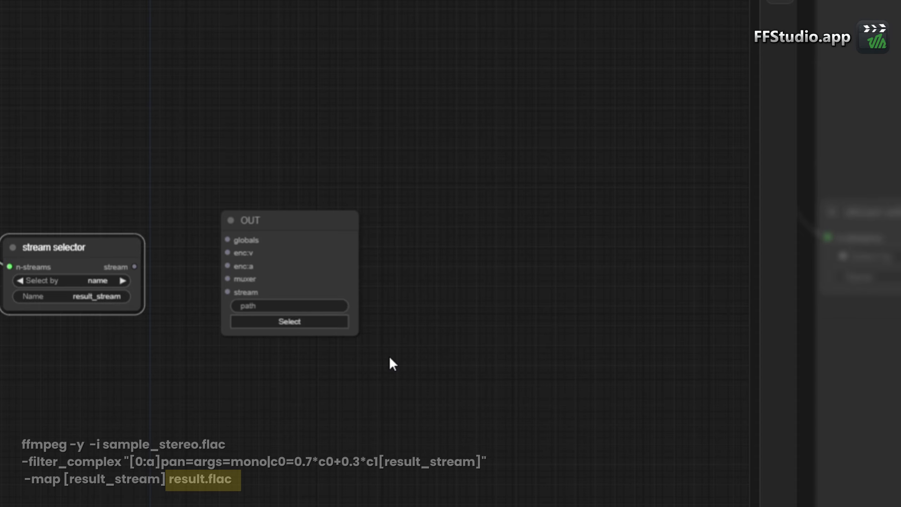
# - Set the OUT node's target file to result_70_30.flac in the audio_tutorial output folder
pyautogui.click(378, 320)
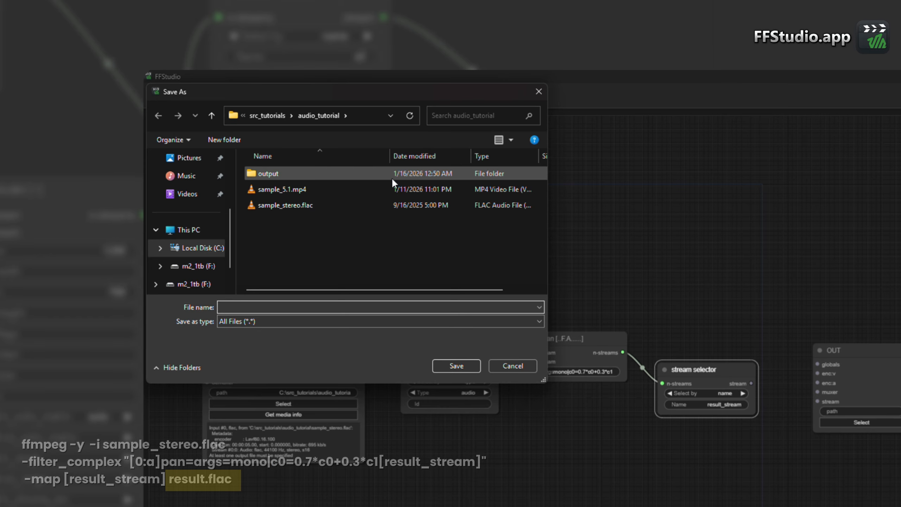
pyautogui.doubleClick(268, 172)
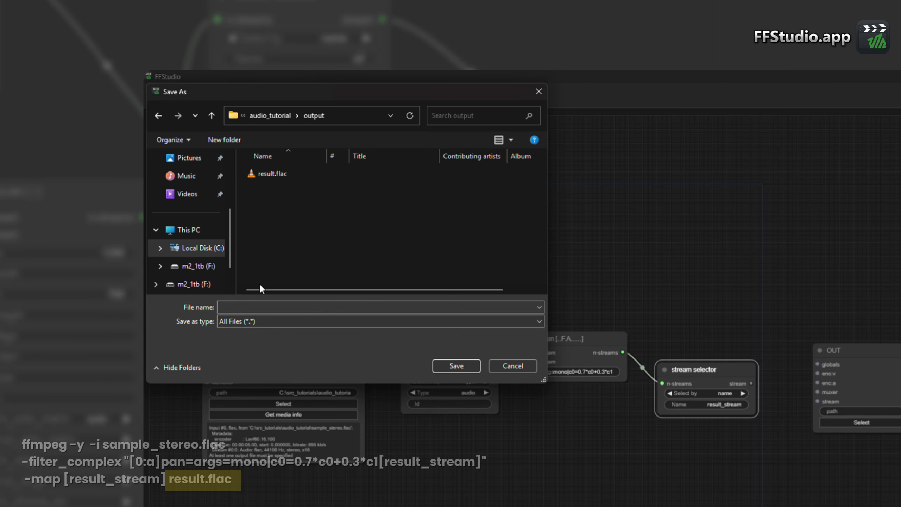
pyautogui.click(252, 306)
pyautogui.write('result_70_30.flac')
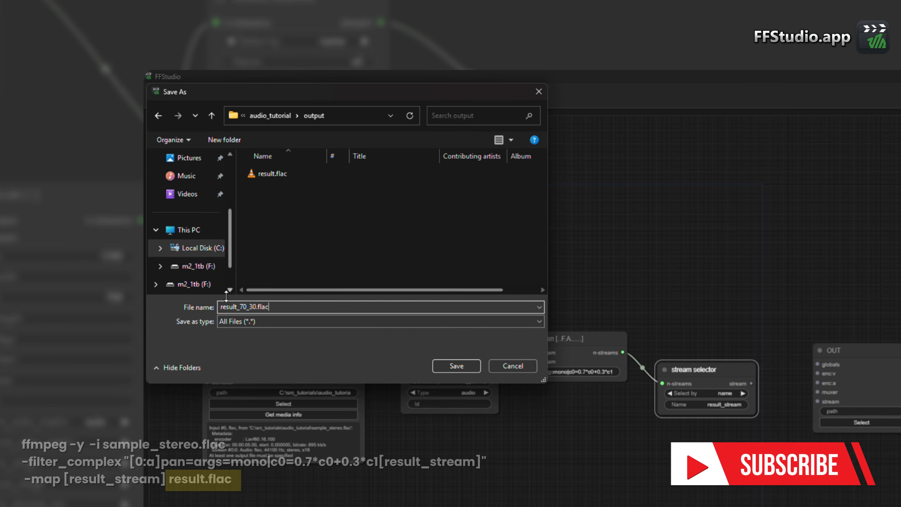
pyautogui.click(458, 366)
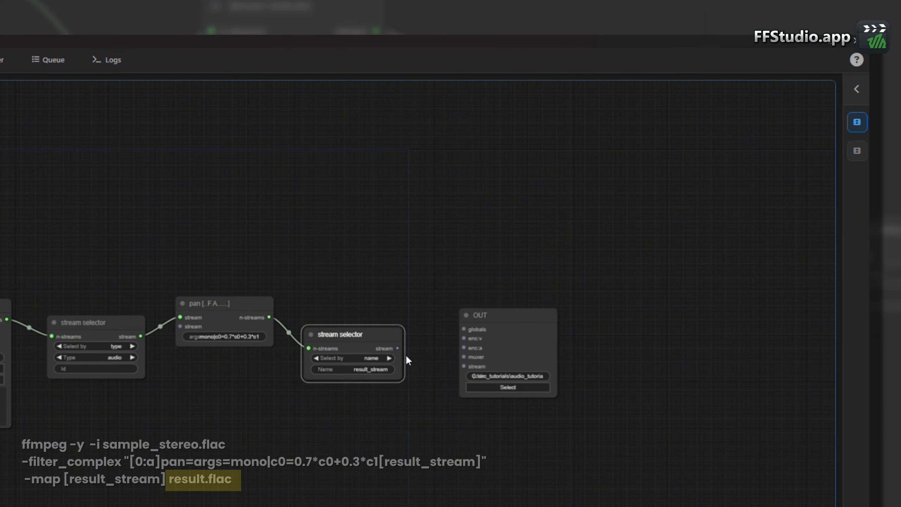
# - Connect the result_stream selector's output to the OUT node's stream input and move the OUT node slightly closer to the selector
pyautogui.moveTo(398, 349); pyautogui.dragTo(380, 341)
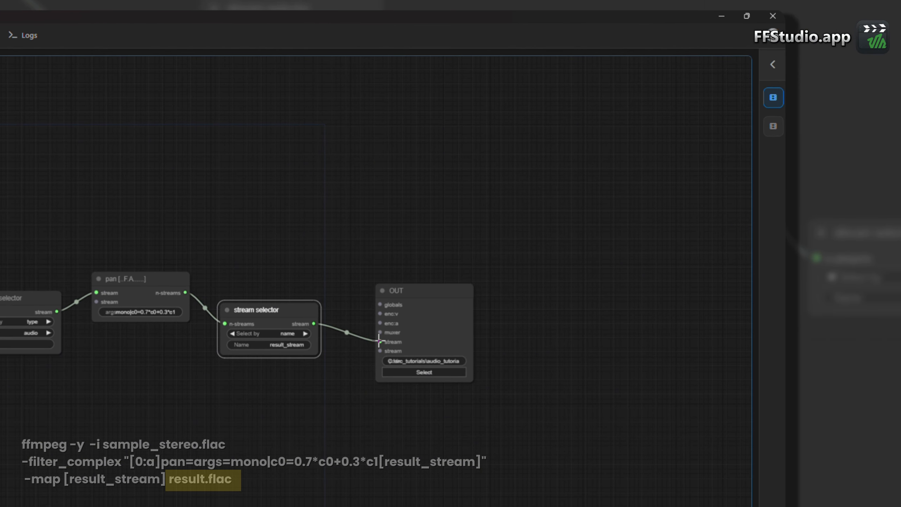
pyautogui.moveTo(411, 295); pyautogui.dragTo(407, 302)
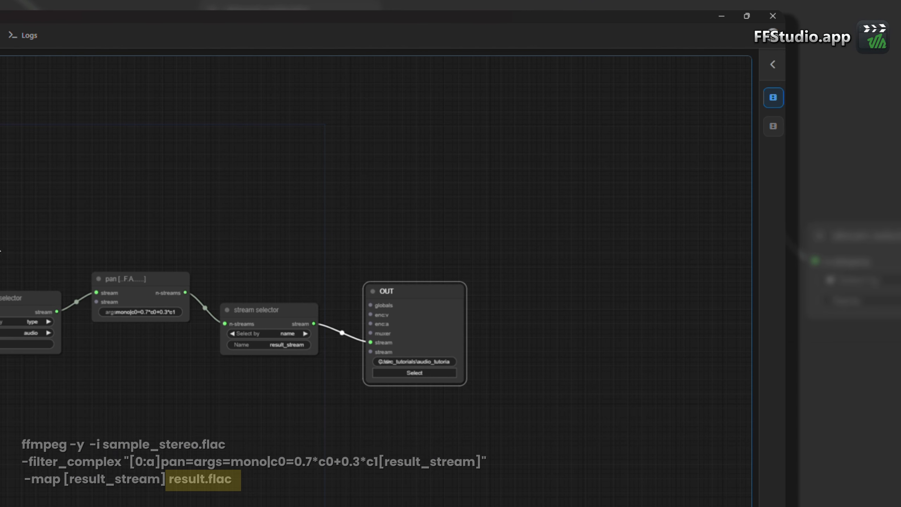
pyautogui.moveTo(0, 251); pyautogui.dragTo(175, 246)
pyautogui.scroll(-3, 175, 247)
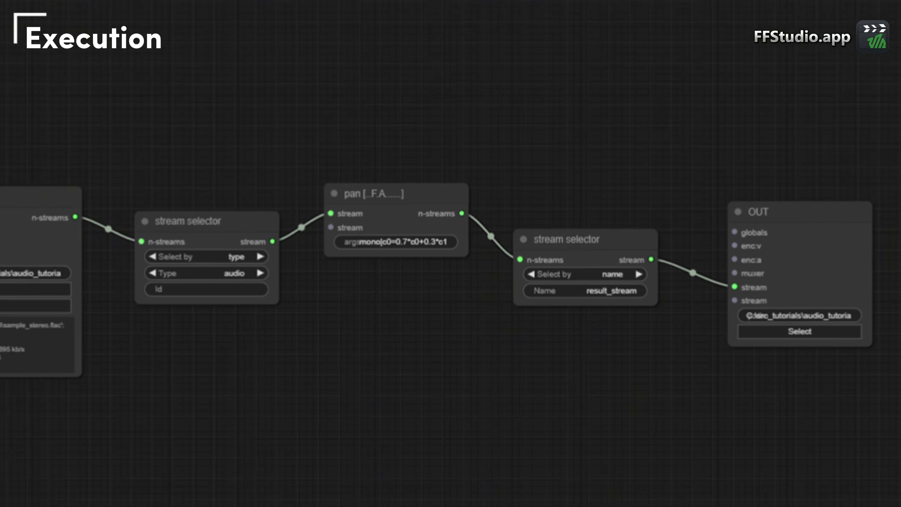
# - Change the pan filter's args to mono|c0=0.5*c0+0.5*c1
pyautogui.click(419, 242)
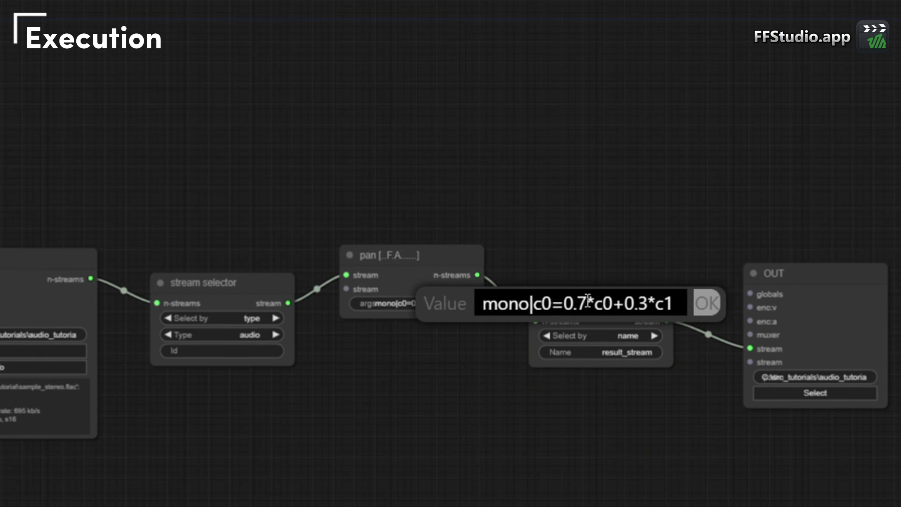
pyautogui.moveTo(588, 301); pyautogui.dragTo(579, 302)
pyautogui.write('5')
pyautogui.moveTo(649, 302); pyautogui.dragTo(640, 302)
pyautogui.write('5')
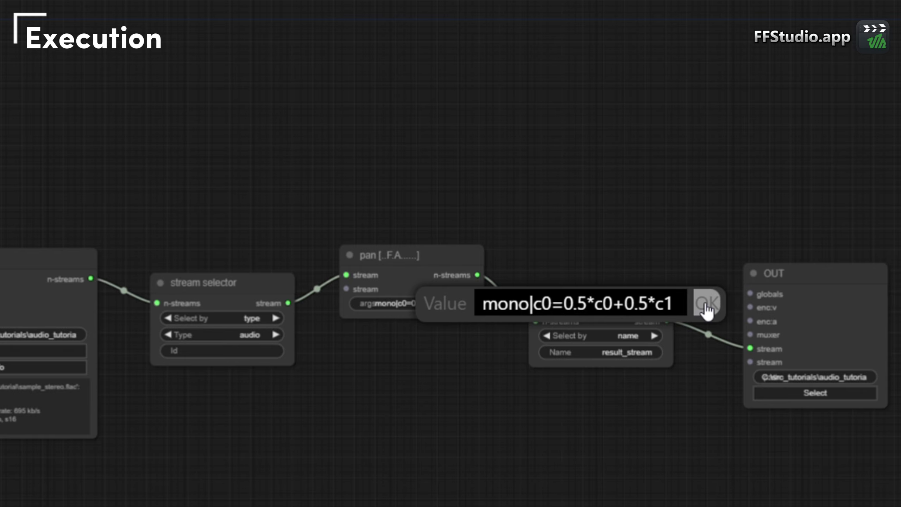
pyautogui.click(706, 303)
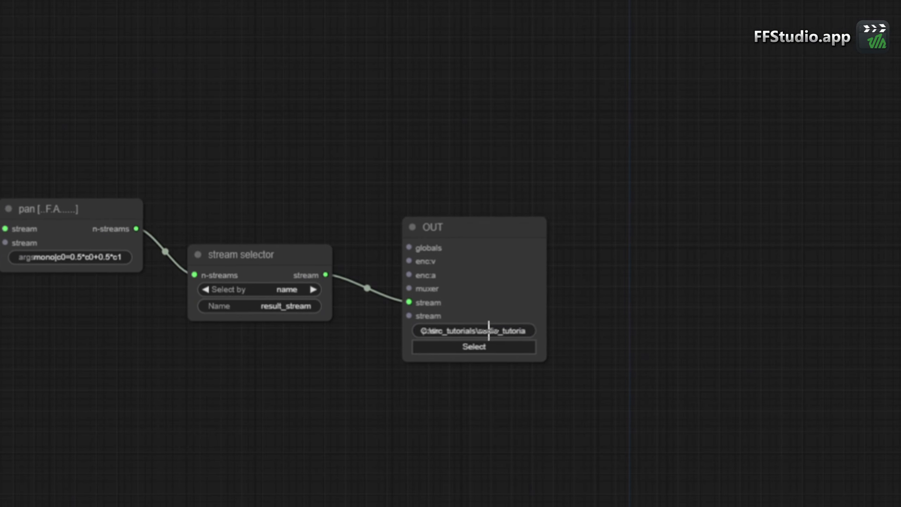
# - Change the file name in the OUT node's path to result_50_50.flac
pyautogui.click(731, 366)
pyautogui.click(686, 332)
pyautogui.moveTo(676, 332); pyautogui.dragTo(694, 332)
pyautogui.write('50_50.flac')
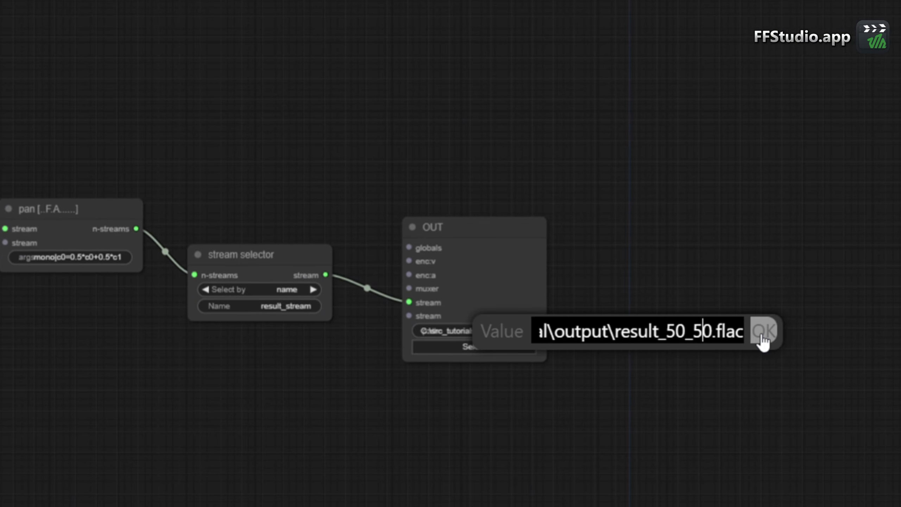
pyautogui.click(763, 332)
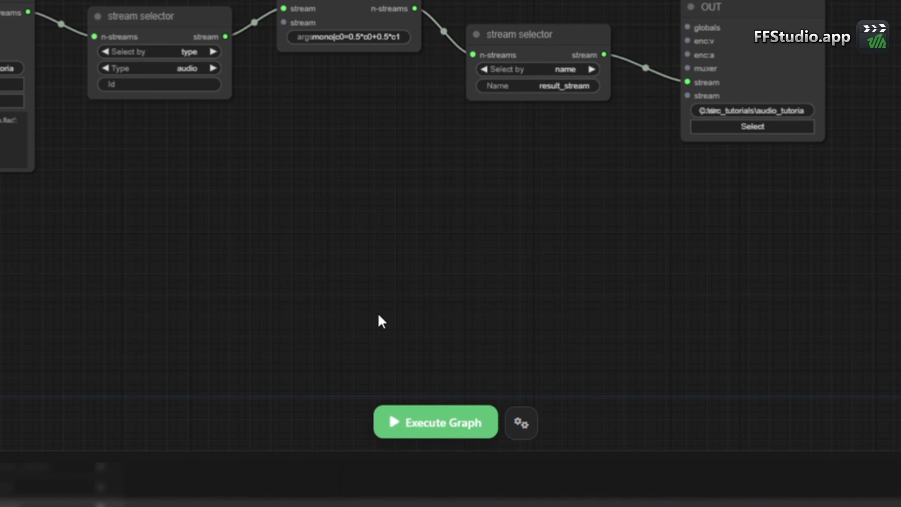
# - Change the pan filter's args to mono|c0=0.1*c0+0.9*c1
pyautogui.click(345, 36)
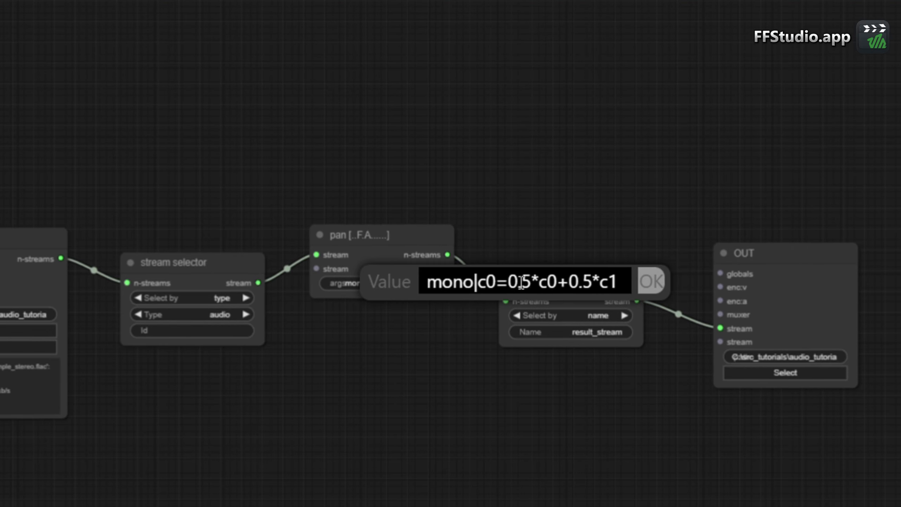
pyautogui.moveTo(496, 90); pyautogui.dragTo(505, 90)
pyautogui.write('1')
pyautogui.moveTo(583, 284); pyautogui.dragTo(590, 284)
pyautogui.write('9')
pyautogui.click(650, 288)
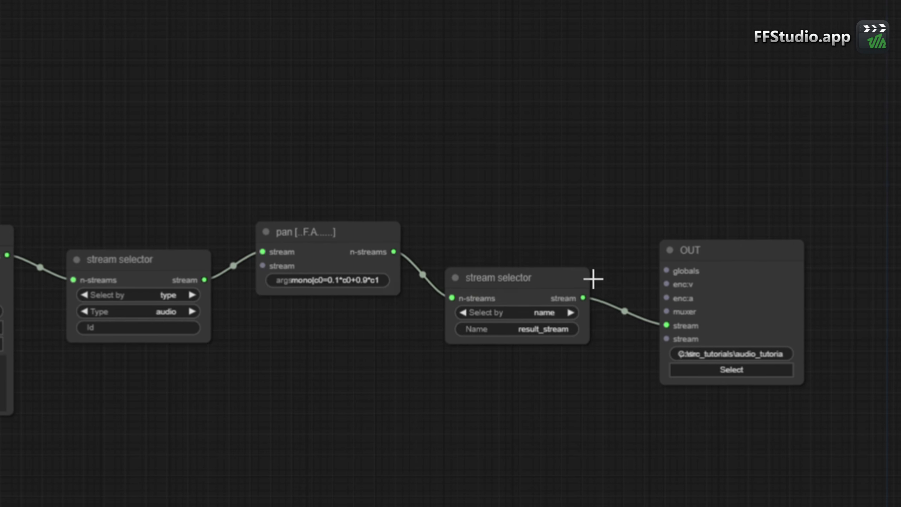
# - Change the file name in the OUT node's path to result_10_90.flac and execute the graph
pyautogui.click(796, 360)
pyautogui.click(510, 346)
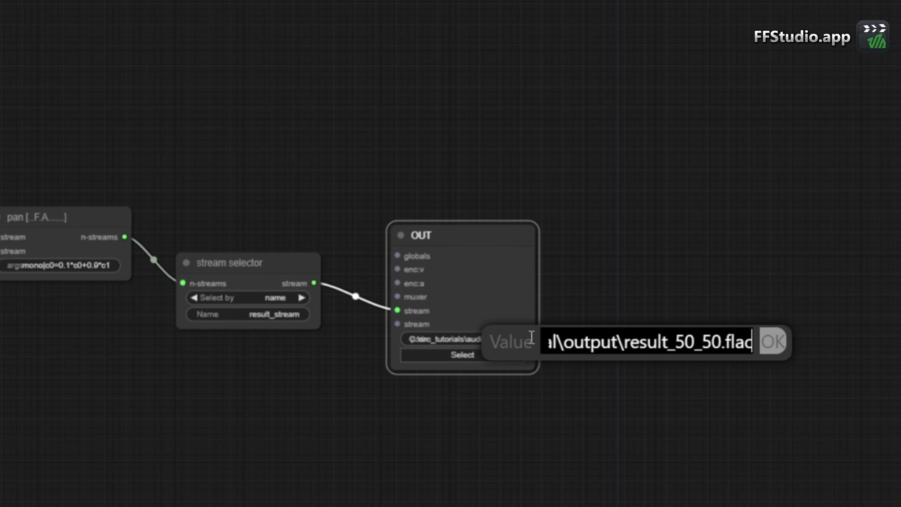
pyautogui.moveTo(675, 342); pyautogui.dragTo(711, 342)
pyautogui.write('10_9')
pyautogui.click(776, 350)
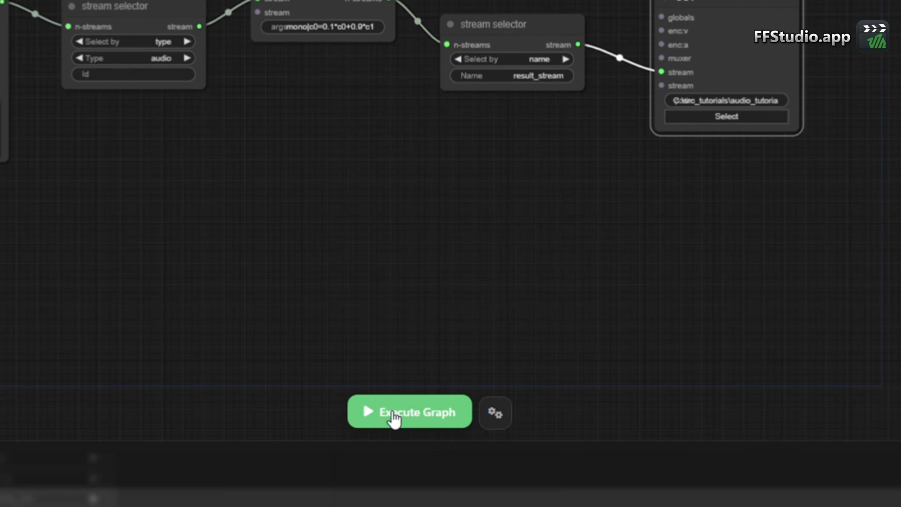
pyautogui.click(395, 419)
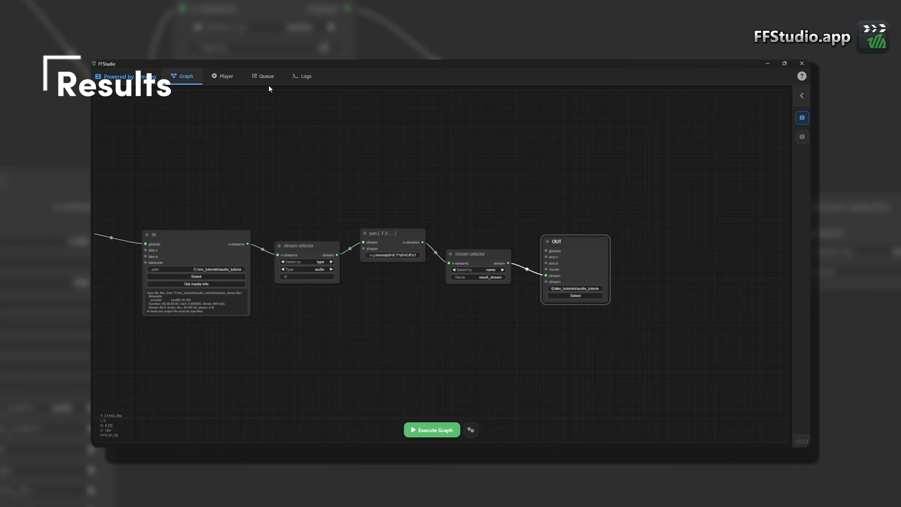
# - Review the FFmpeg commands of the three jobs in the queue
pyautogui.click(267, 83)
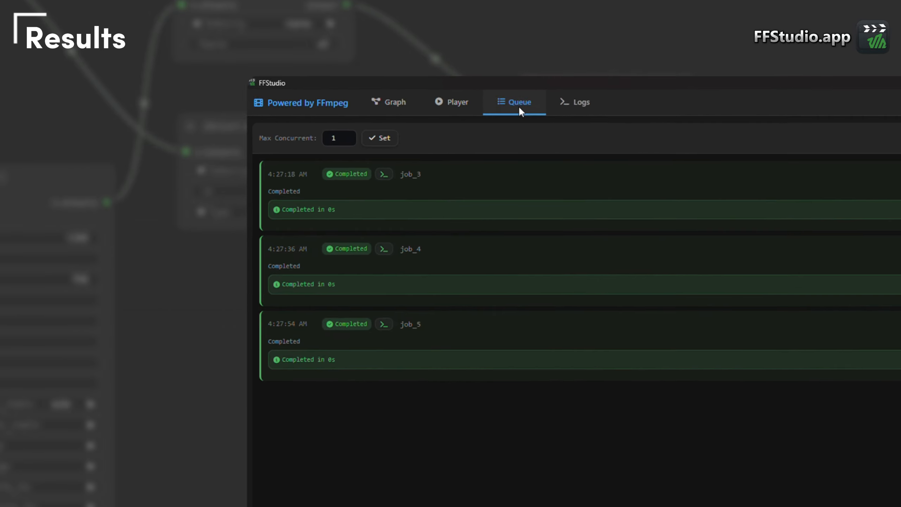
pyautogui.moveTo(384, 174)
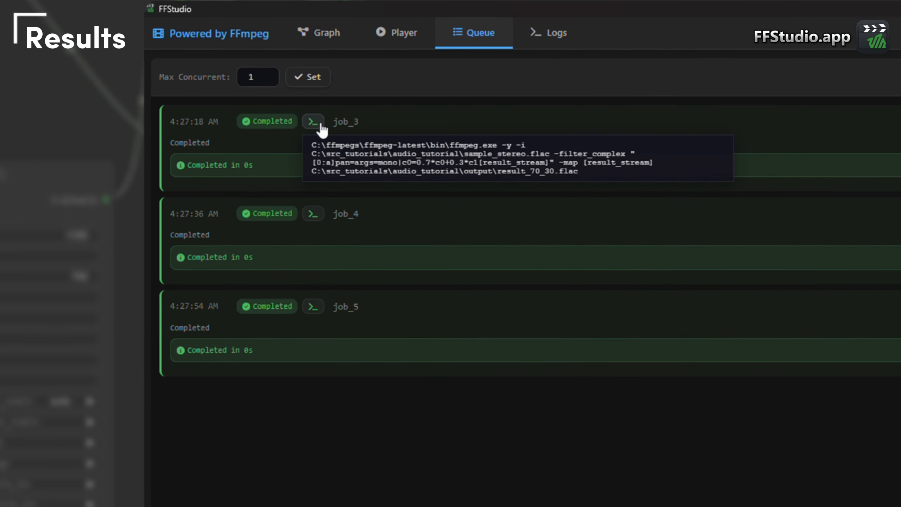
pyautogui.moveTo(314, 204)
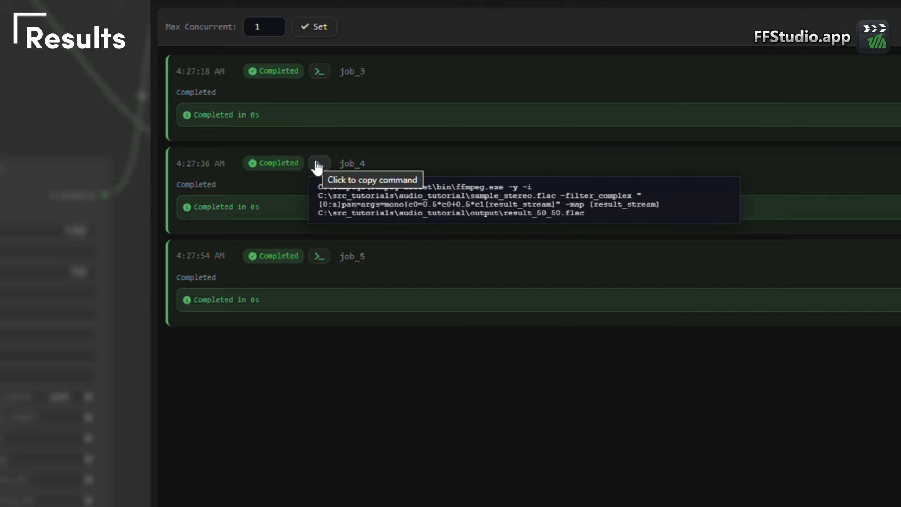
pyautogui.moveTo(319, 259)
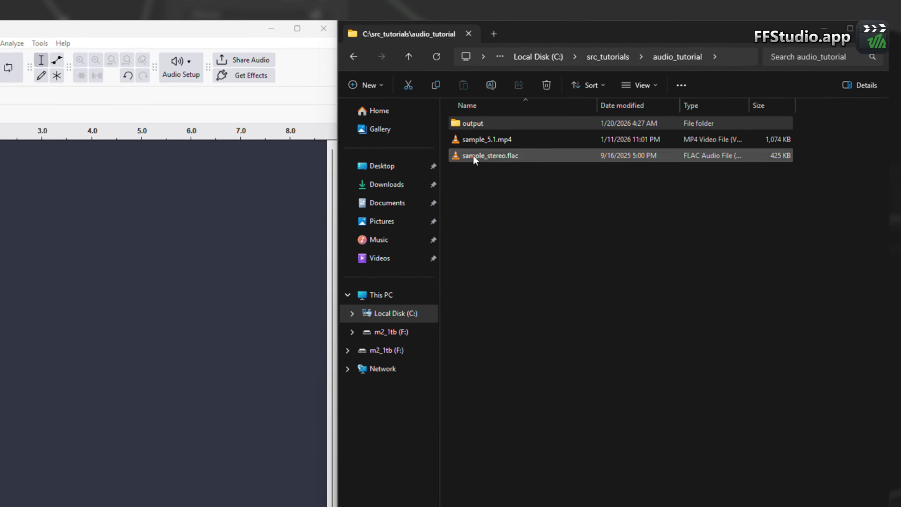
# - Switch to Audacity and import sample_stereo.flac from audio_tutorial, plus result_10_90.flac and result_50_50.flac from its output folder
pyautogui.moveTo(475, 159); pyautogui.dragTo(185, 187)
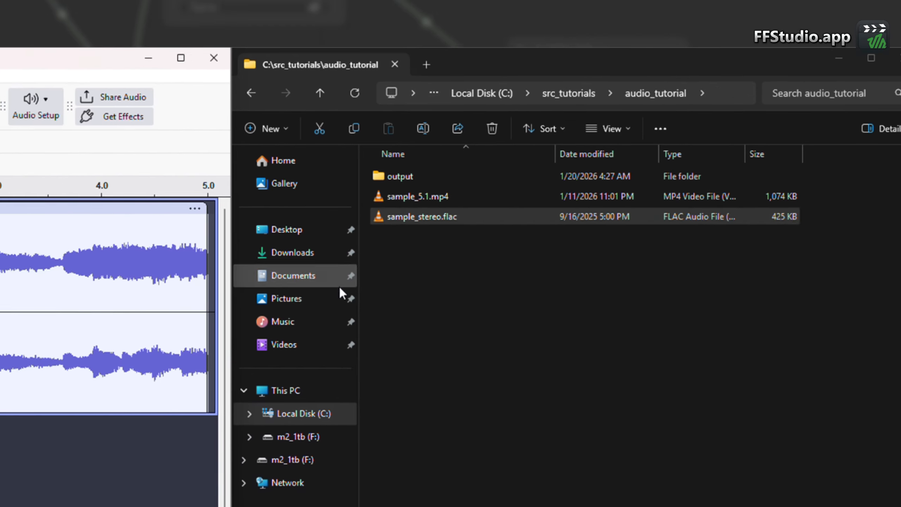
pyautogui.doubleClick(400, 178)
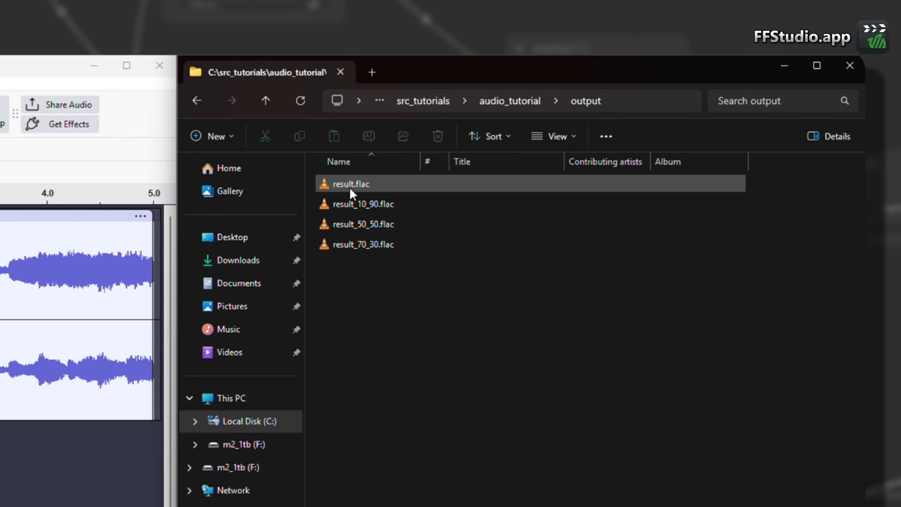
pyautogui.moveTo(359, 206); pyautogui.dragTo(0, 486)
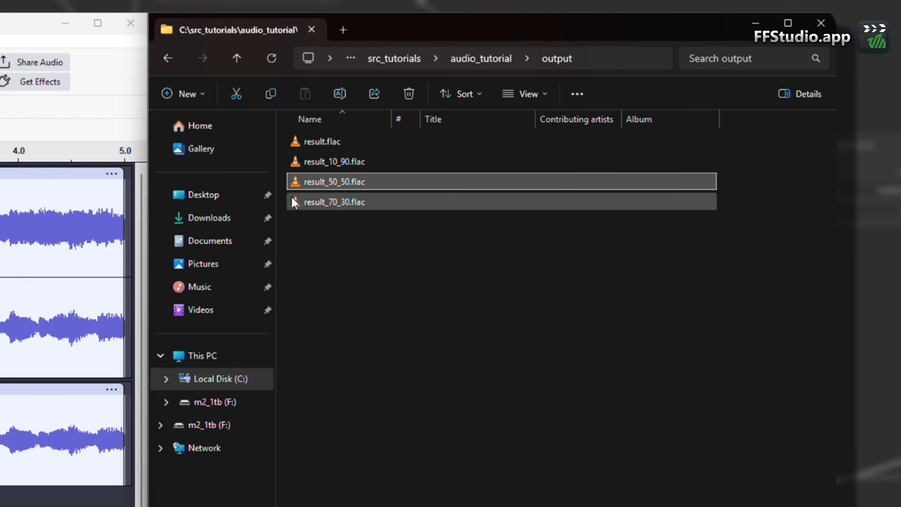
pyautogui.moveTo(309, 183); pyautogui.dragTo(462, 371)
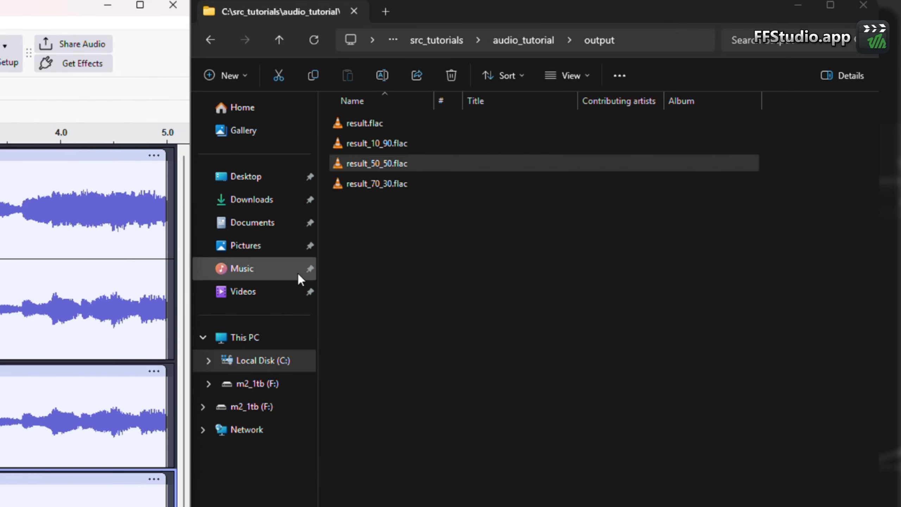
# - Import result_70_30.flac from the output folder into Audacity and compare its waveform with the stereo source and the other two mono results
pyautogui.moveTo(357, 182); pyautogui.dragTo(543, 349)
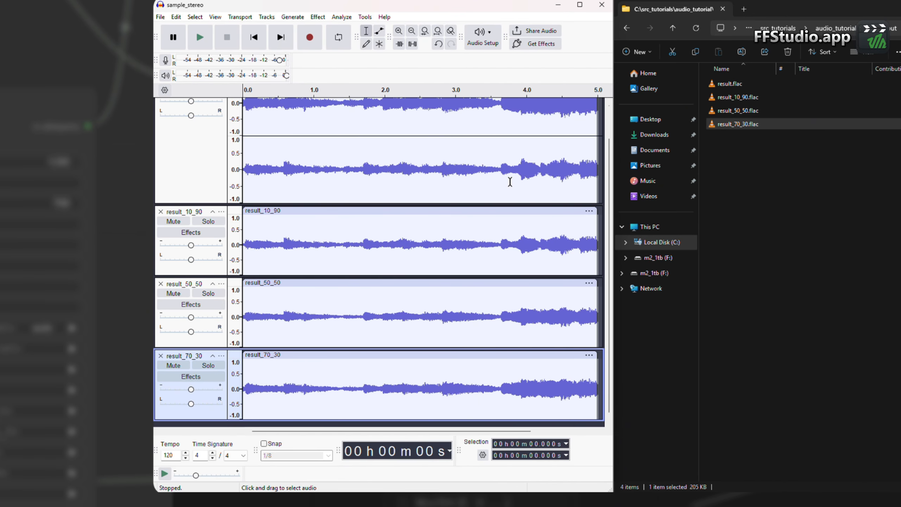
pyautogui.scroll(2, 511, 181)
pyautogui.scroll(-3, 510, 181)
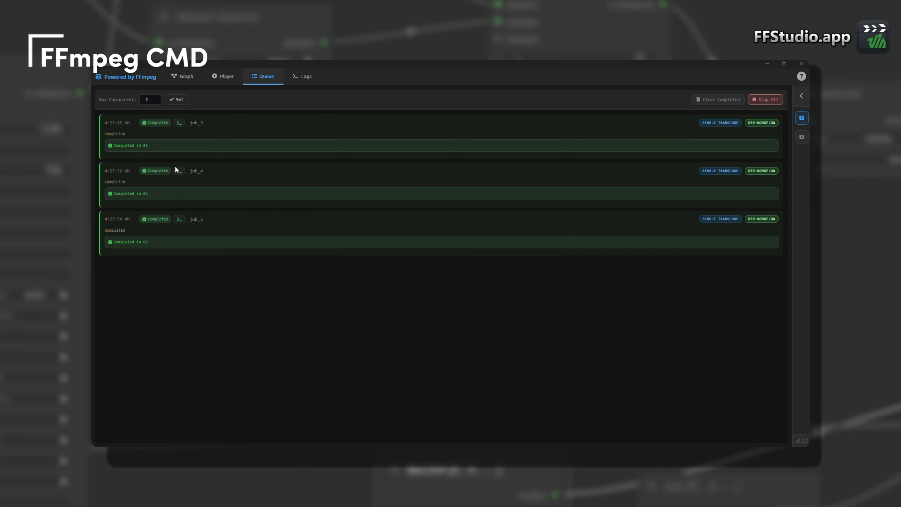
# - Get job_4's FFmpeg command and run it in Command Prompt, using pan=args=mono|c0=0.5*c0+0.5*c1 on sample_stereo.flac with output result_50_50.flac
pyautogui.click(179, 170)
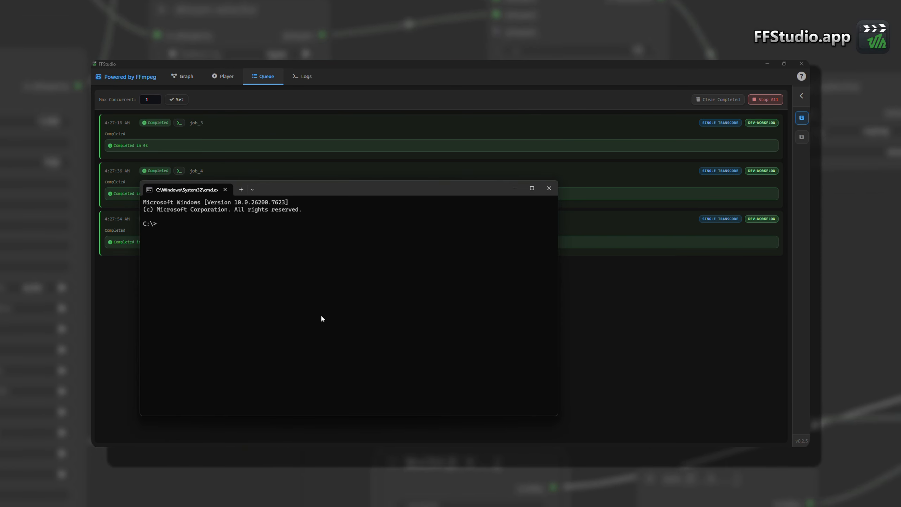
pyautogui.write('C:\\ffmpegs\\ffmpeg-latest\\bin\\ffmpeg.exe -y  -i C:\\src_tutorials\\audio_tutorial\\sample_stereo.flac -filter_complex "[0:a]pan=args=mono|c0=0.5*c0+0.5*c1[result_stream]"  -map [result_stream] C:\\src_tutorials\\audio_tutorial\\output\\result_50_50.flac')
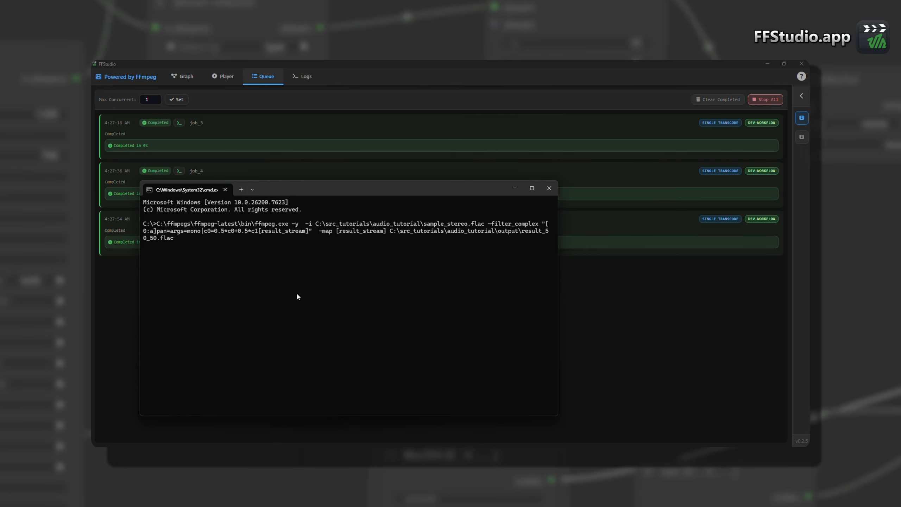
pyautogui.press('Return')
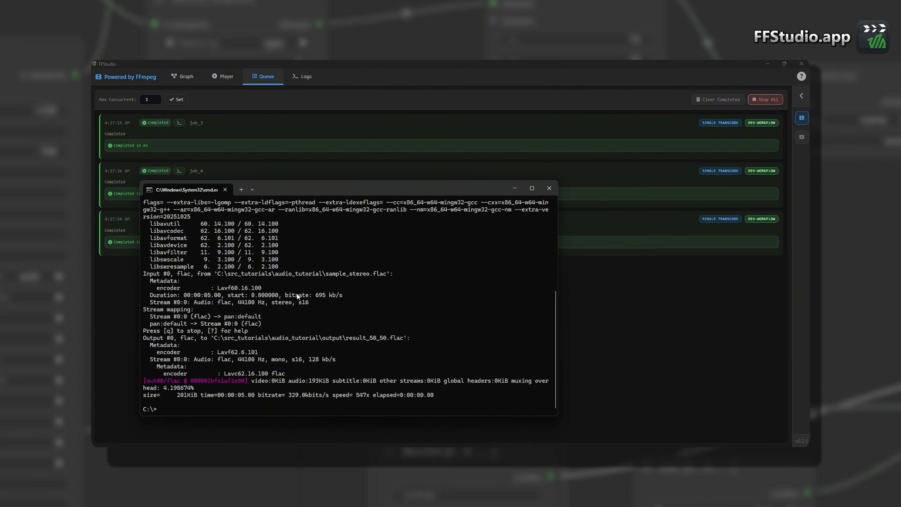
pyautogui.scroll(5, 297, 297)
pyautogui.scroll(-5, 297, 297)
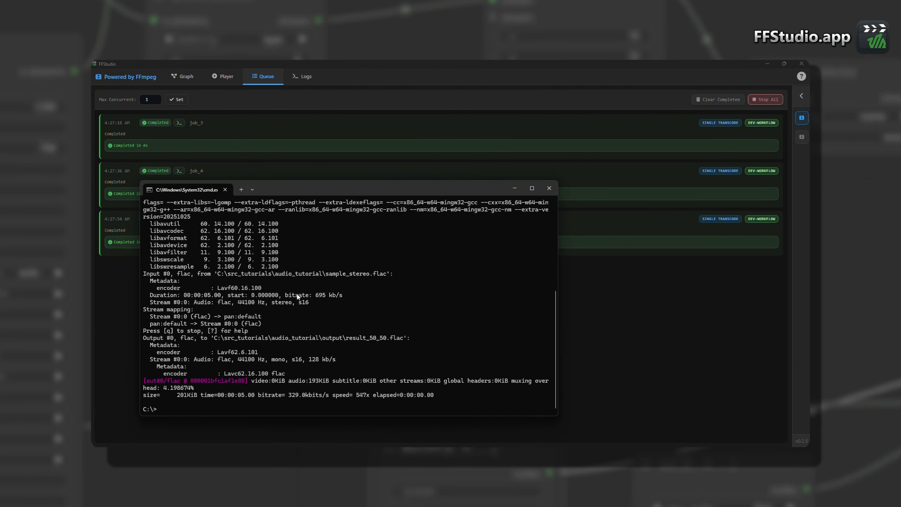